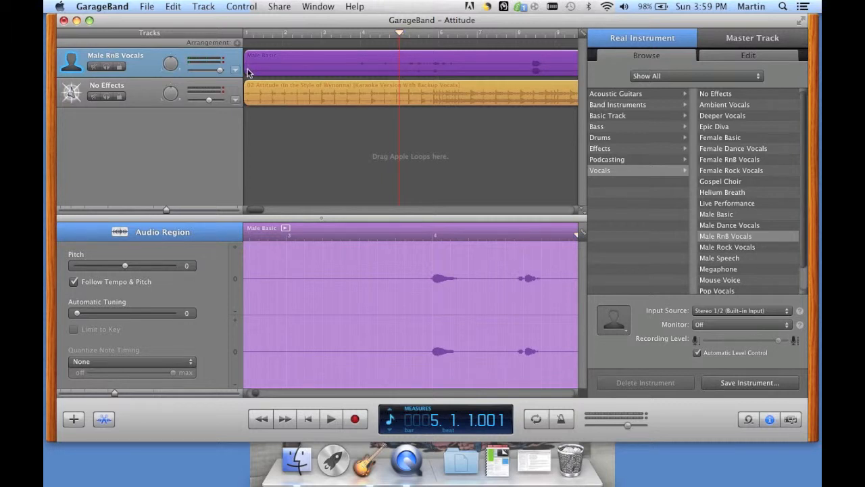
Trim the start of the Male Basic vocal region by a small amount at its left edge
mouse_move(248, 69)
mouse_down()
mouse_move(320, 73)
mouse_move(250, 71)
mouse_up()
Move the playhead to bar 4 and split Male Basic there with Cmd+T
click(174, 7)
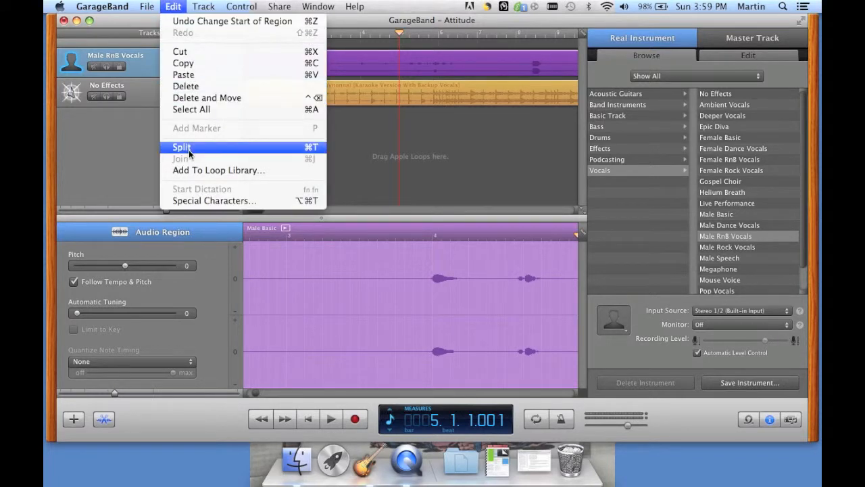
click(178, 9)
drag(400, 34, 362, 39)
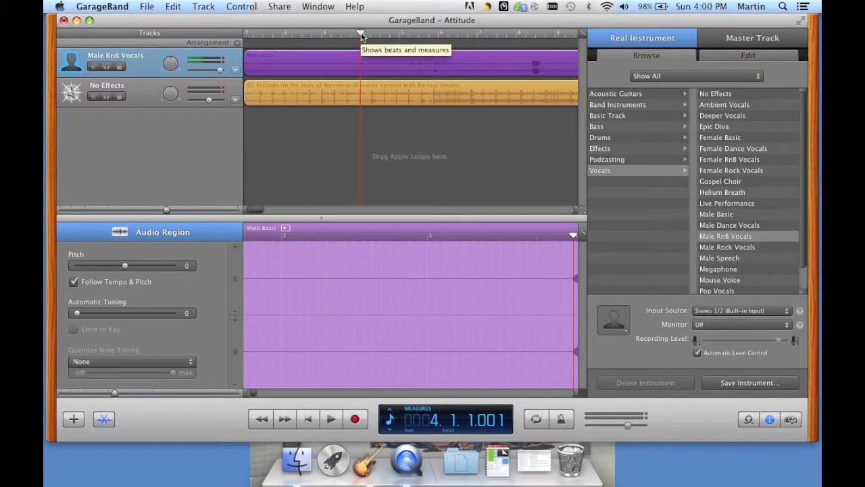
key(super+t)
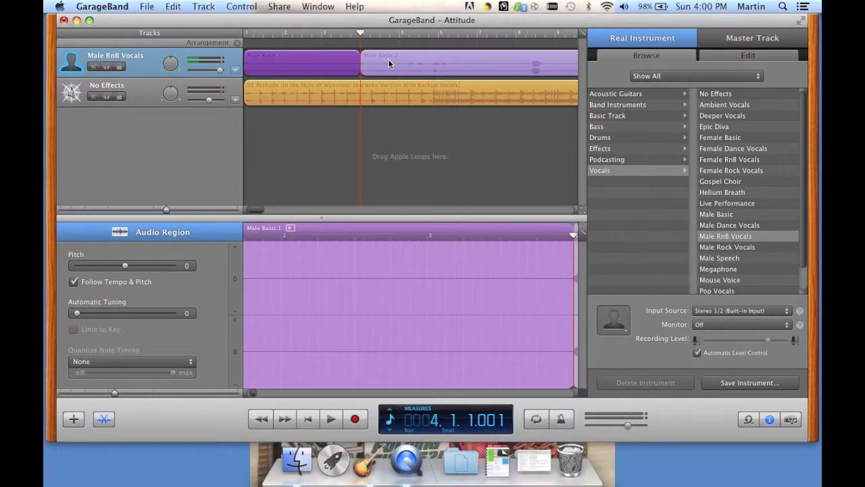
Show Track Volume automation, add two points at the split, and pull one down to -42 dB
click(235, 69)
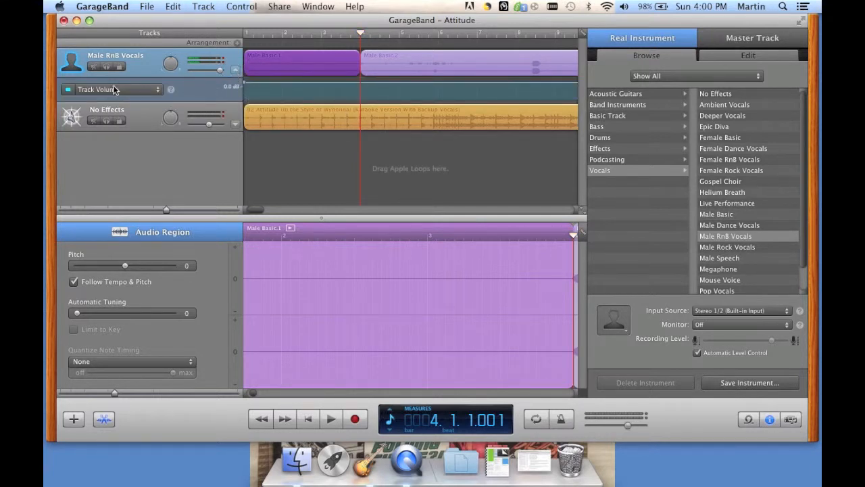
click(355, 84)
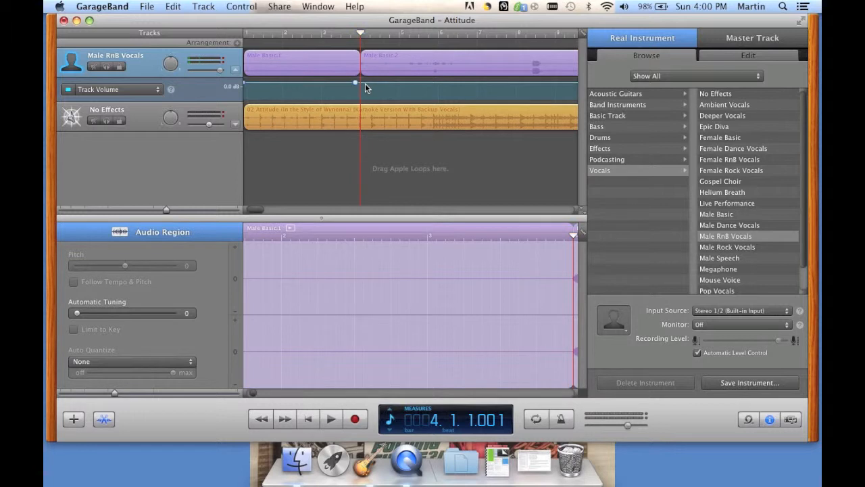
click(365, 83)
click(360, 82)
click(361, 82)
drag(361, 82, 361, 100)
Deepen the volume dip between the points and select both vocal halves
mouse_move(358, 87)
drag(358, 86, 360, 99)
click(357, 68)
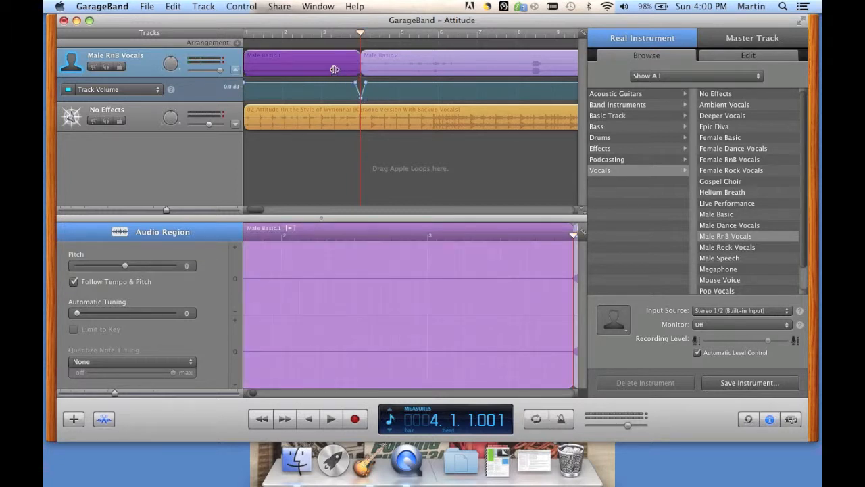
shift+click(385, 67)
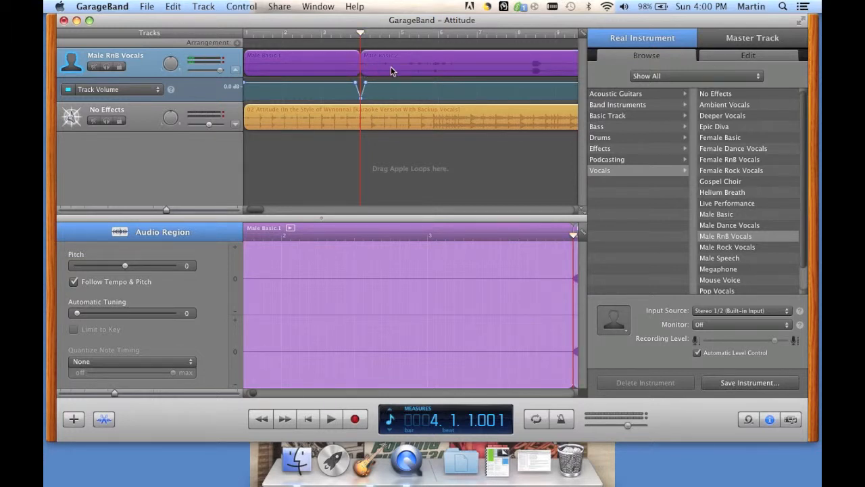
Join Male Basic.1 and Male Basic.2 into Male Basic.3 with Cmd+J
click(177, 8)
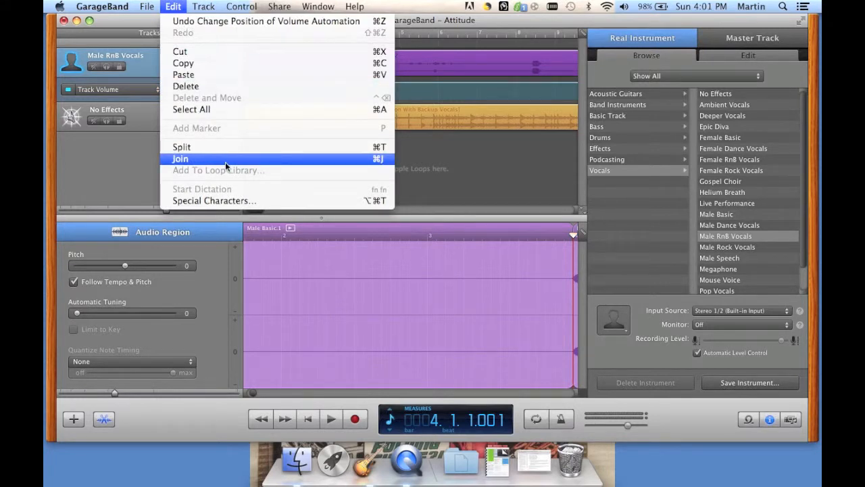
click(177, 8)
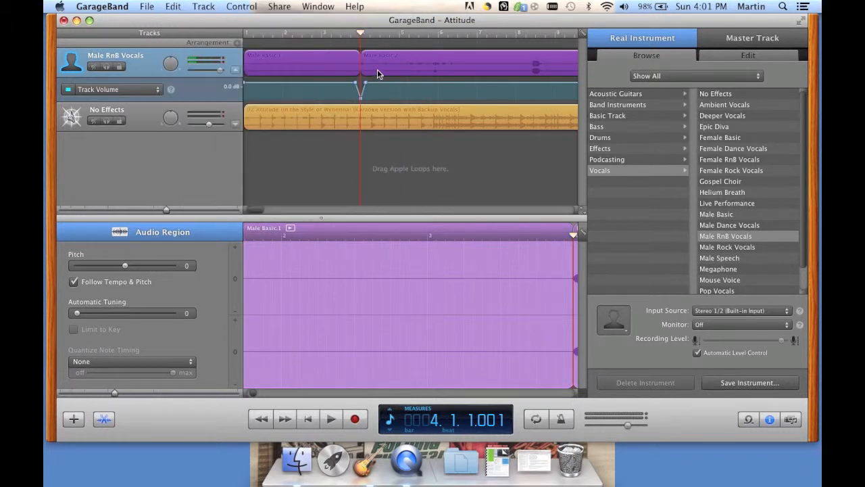
key(super+j)
Shift the joined region later in the timeline, checking the Snap to Grid setting
drag(287, 57, 272, 46)
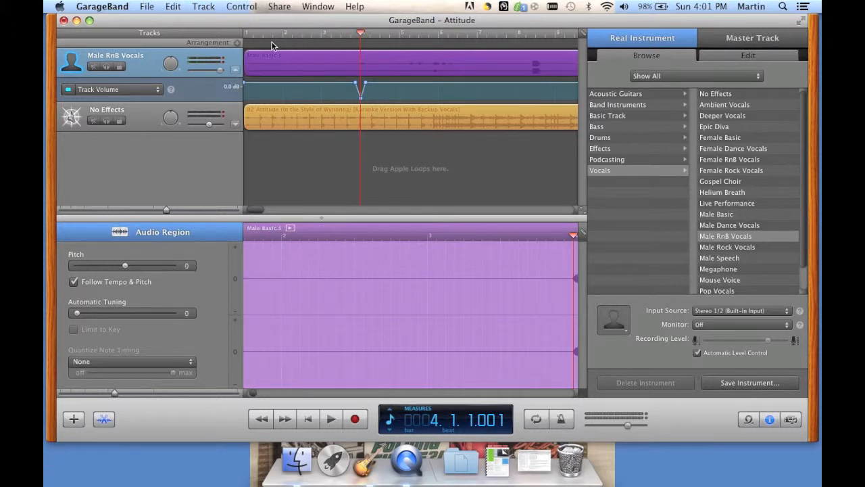
click(241, 7)
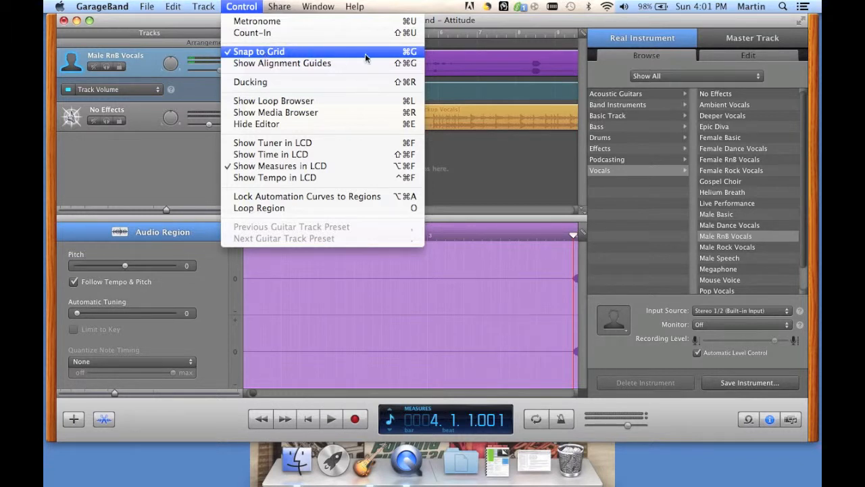
click(248, 8)
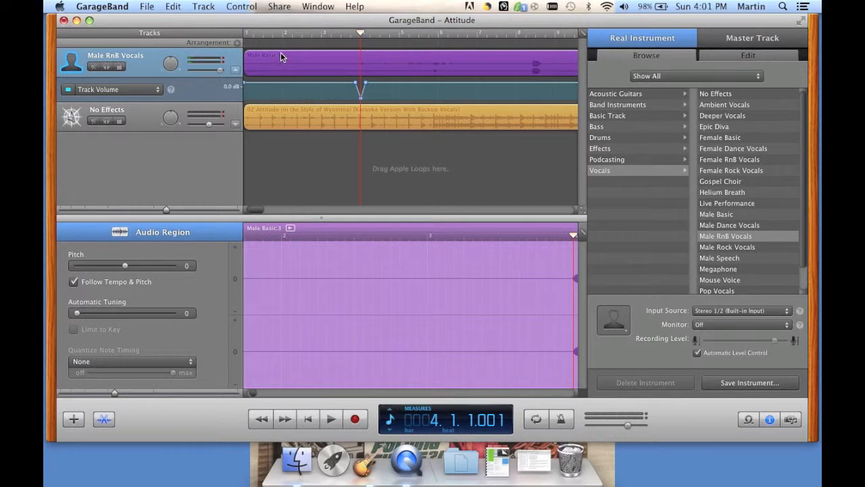
mouse_move(281, 56)
mouse_down()
mouse_move(322, 58)
mouse_move(273, 52)
mouse_move(309, 54)
mouse_move(275, 54)
mouse_move(284, 54)
mouse_up()
Turn on Cycle and set the yellow cycle bar to end at bar 5
click(536, 422)
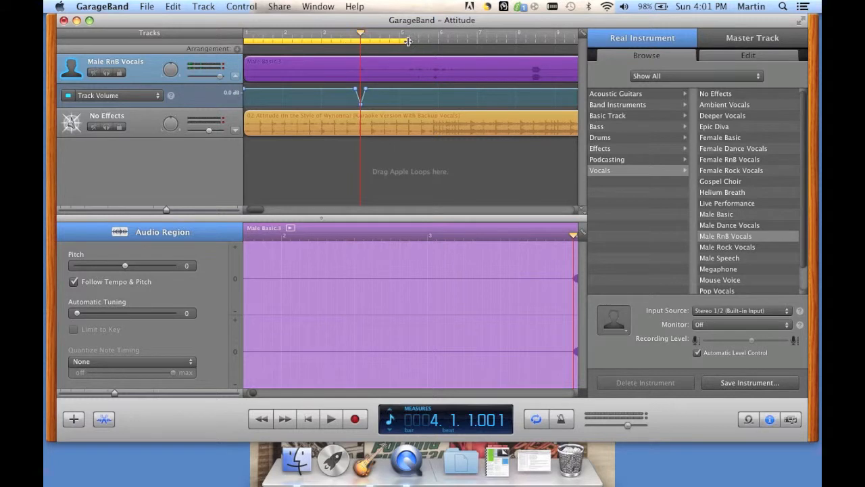
mouse_move(401, 41)
mouse_down()
mouse_move(372, 41)
mouse_move(421, 42)
mouse_move(390, 42)
mouse_move(401, 41)
mouse_up()
click(203, 6)
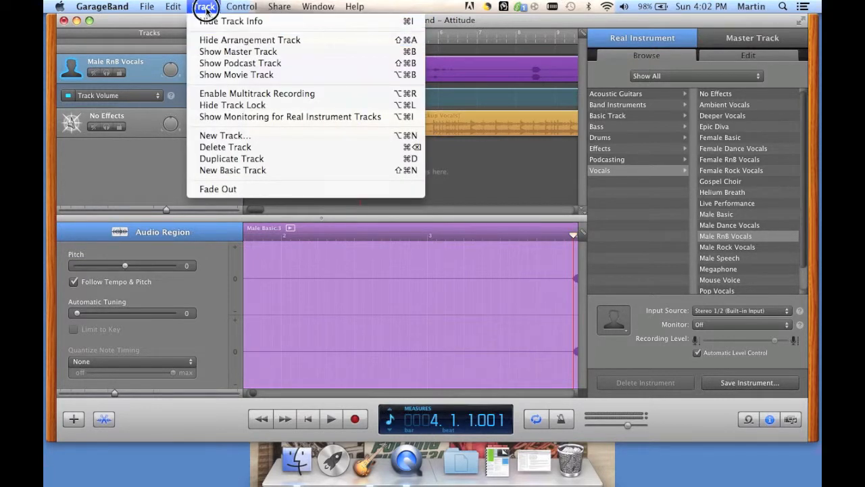
Add an arrangement section, shorten it to the opening bars, and name it Intro
click(206, 8)
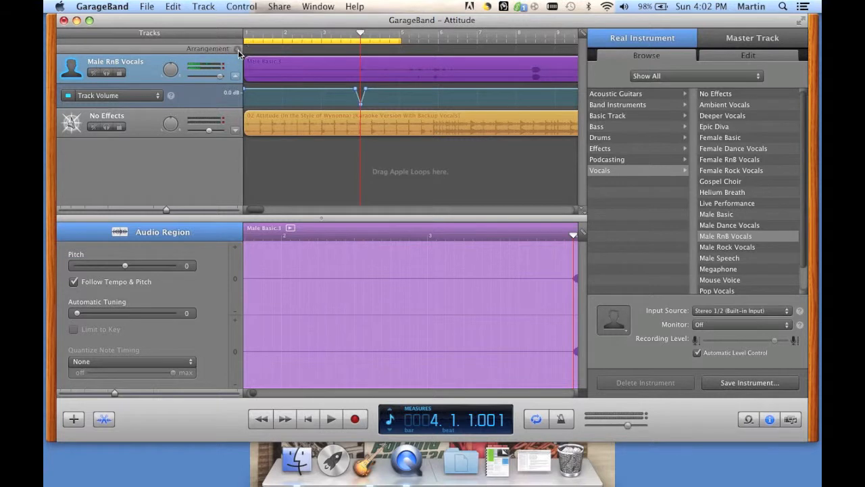
click(237, 49)
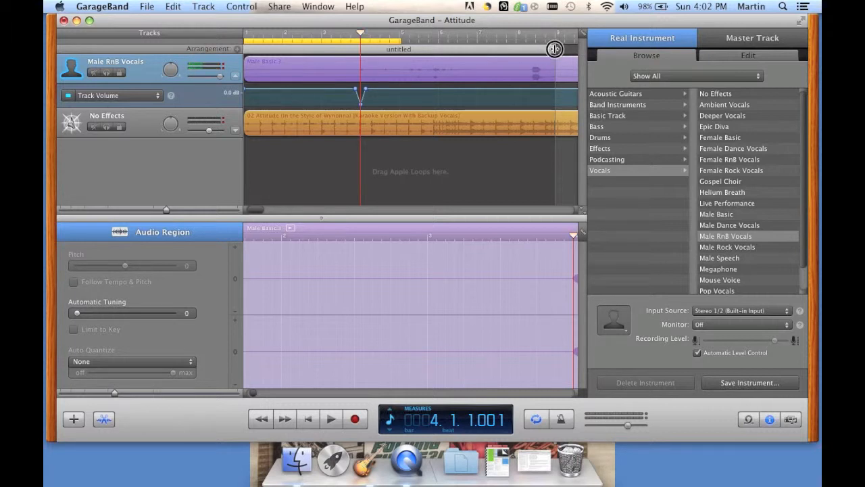
drag(554, 49, 433, 46)
click(343, 48)
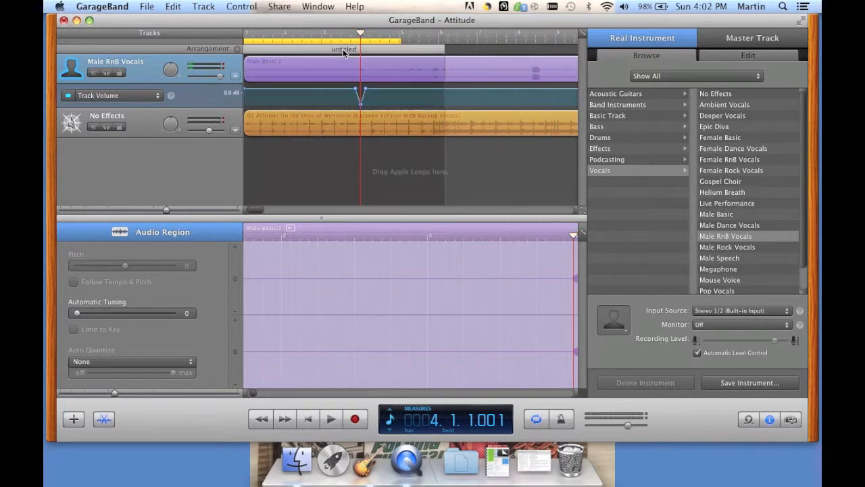
click(344, 50)
text(intro)
key(Return)
mouse_move(343, 51)
mouse_down()
mouse_move(492, 65)
mouse_move(379, 48)
mouse_move(255, 50)
mouse_up()
Show the vocal region in the editor, zoom in two levels, then back out one
click(432, 127)
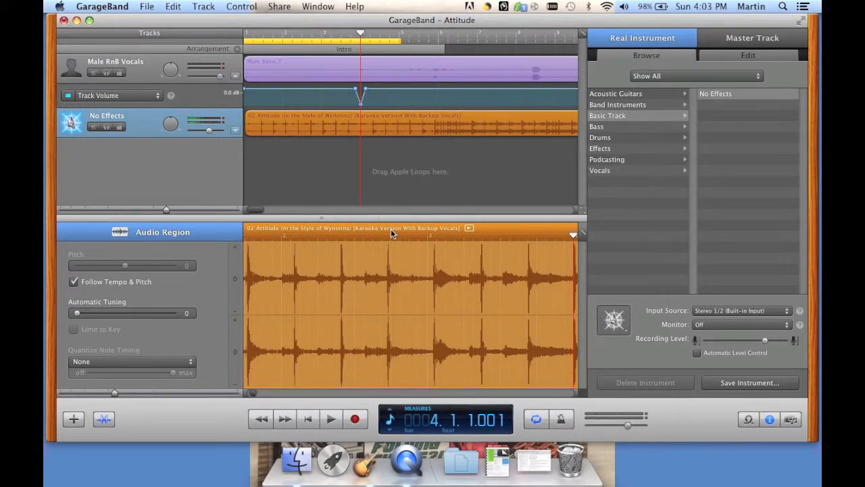
click(340, 79)
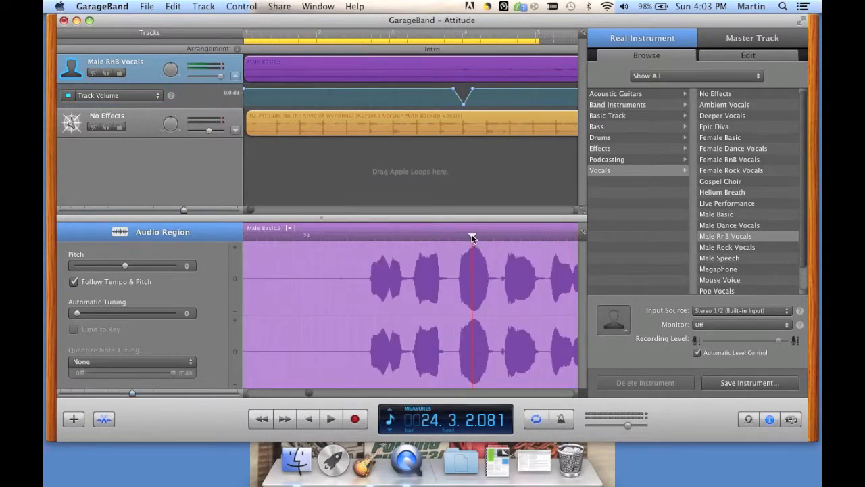
key(ctrl+Right)
key(ctrl+Right)
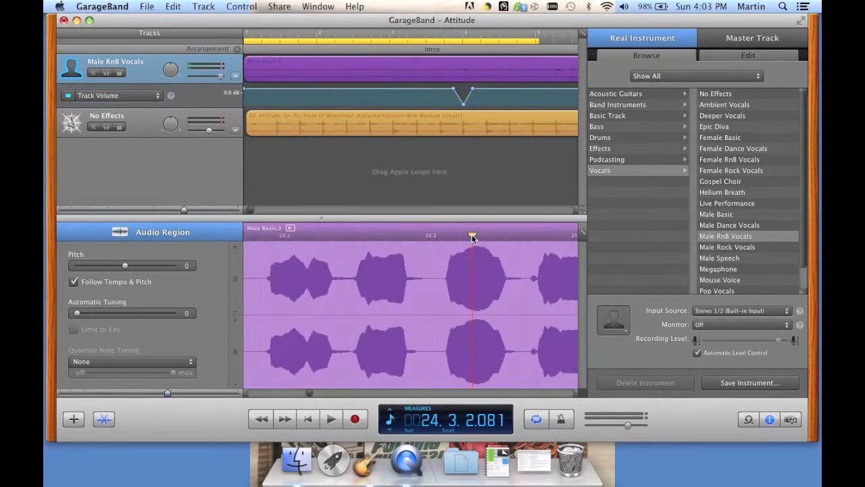
key(ctrl+Right)
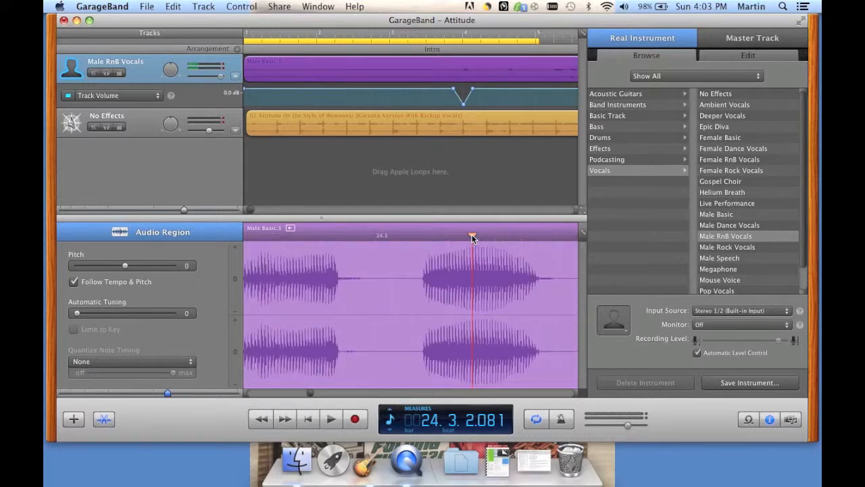
key(ctrl+Left)
key(ctrl+Left)
key(ctrl+Left)
key(ctrl+Left)
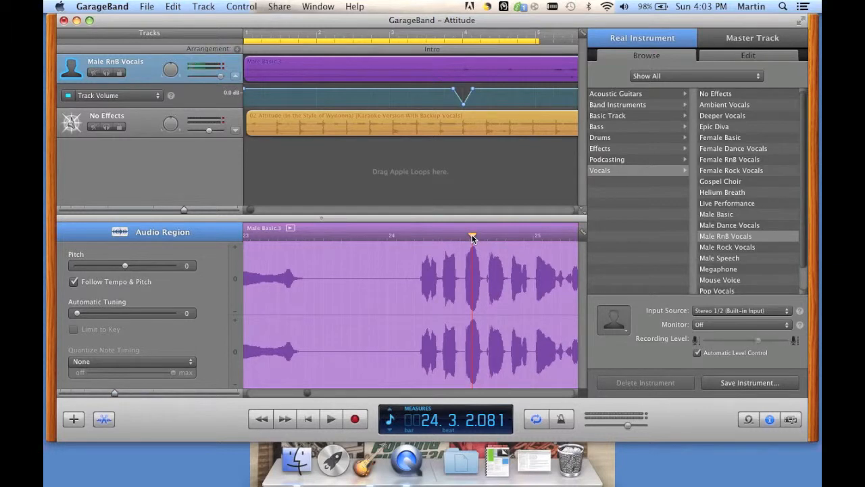
Name the Male Basic.3 region 'Vocal' in the editor header and show the Loop Browser
click(263, 230)
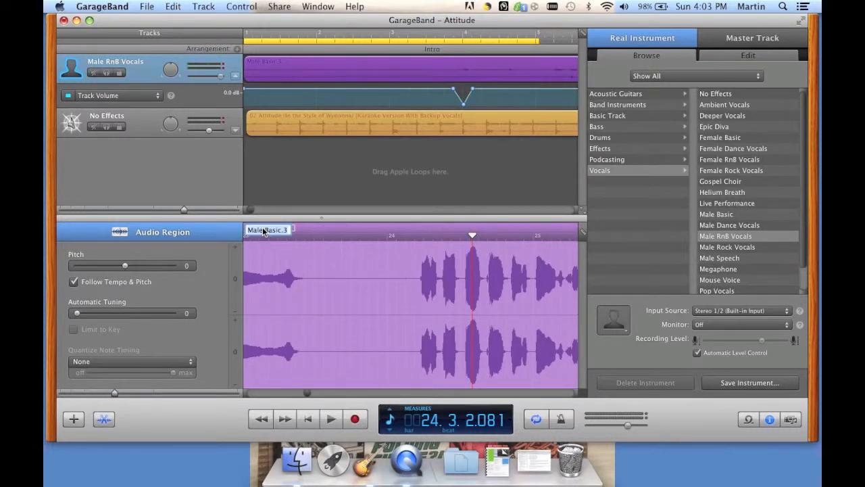
text(Vocal)
key(Return)
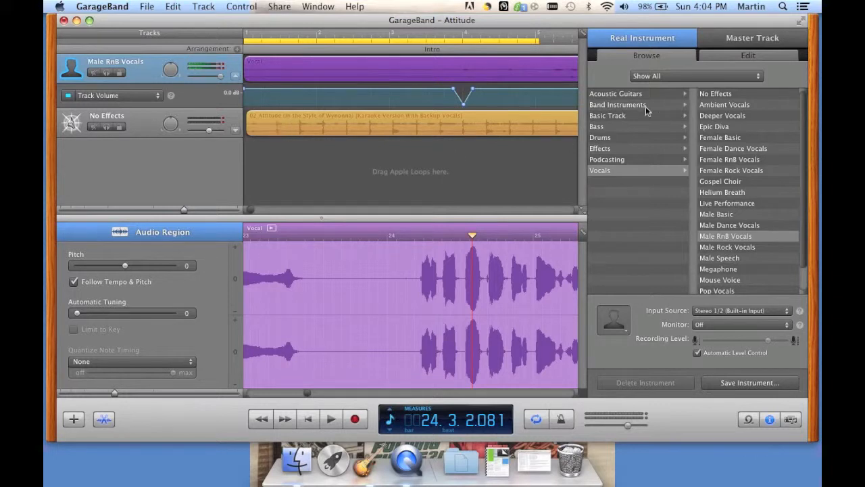
click(748, 419)
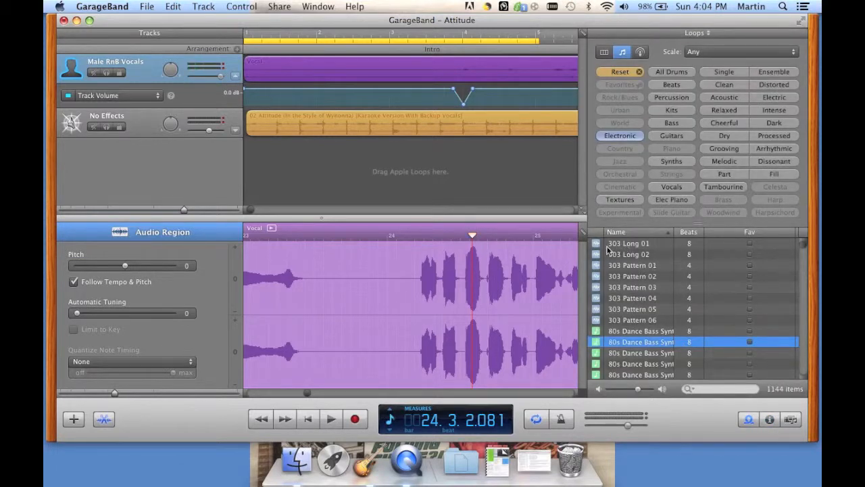